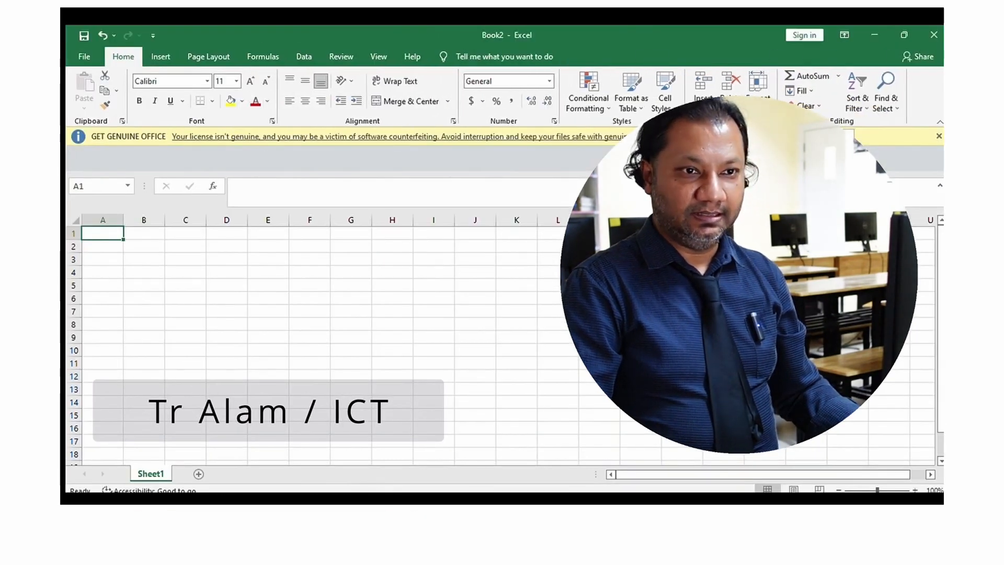
# Dismiss the licence notice and zoom the worksheet in to 166%
pyautogui.click(935, 137)
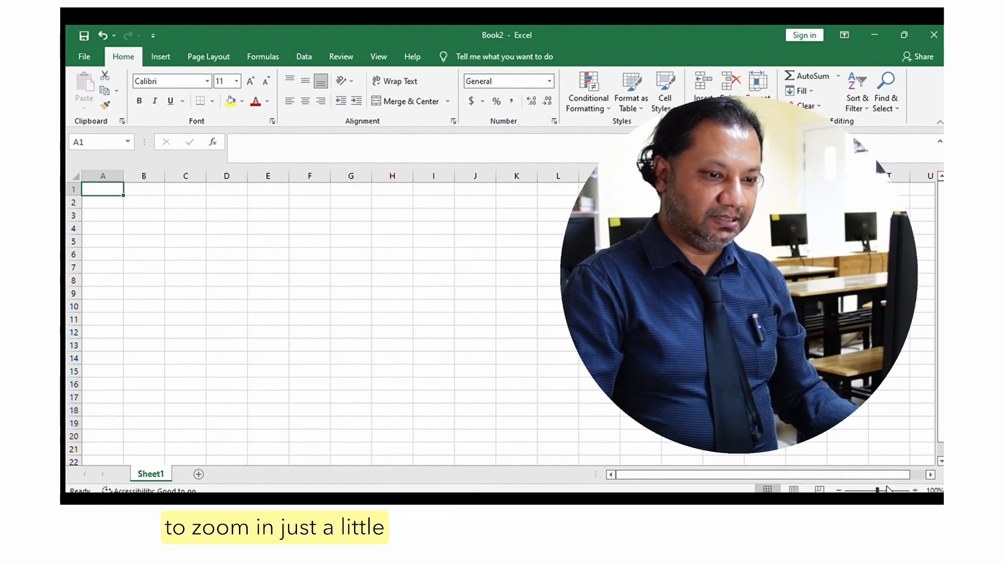
pyautogui.moveTo(878, 489); pyautogui.dragTo(882, 489)
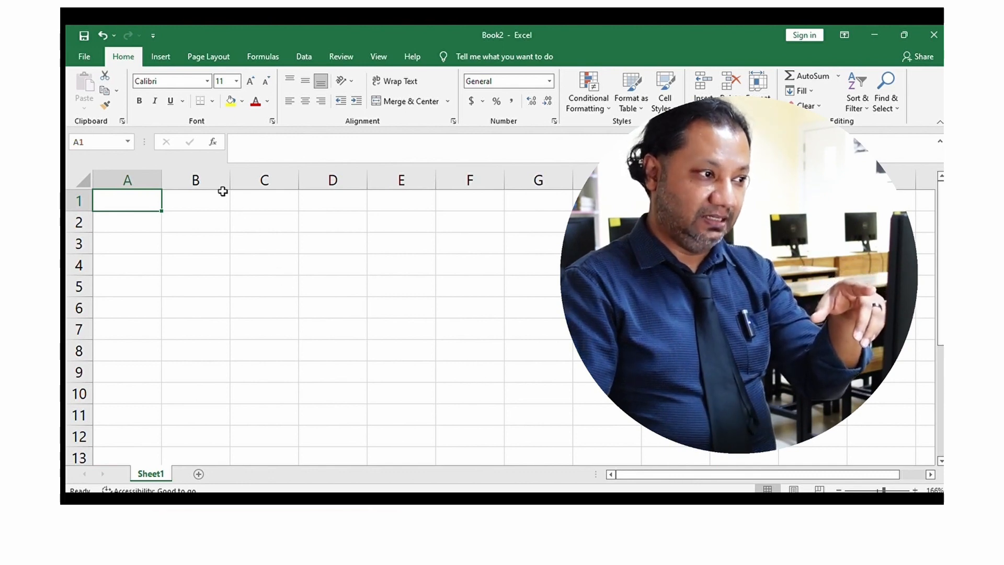
# Select columns B and C and rows 5 and 6 in turn to examine how columns and rows run
pyautogui.click(218, 182)
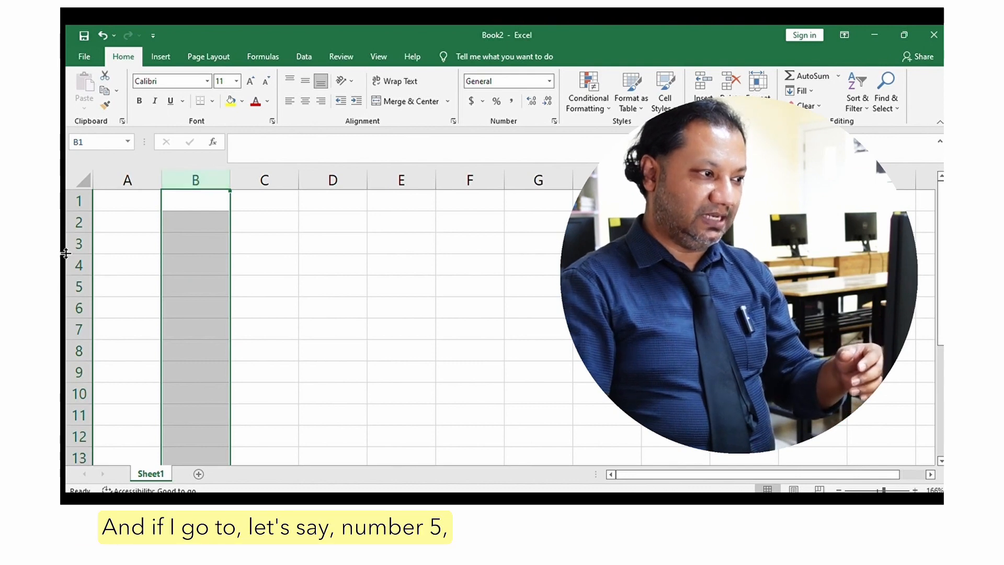
pyautogui.click(79, 287)
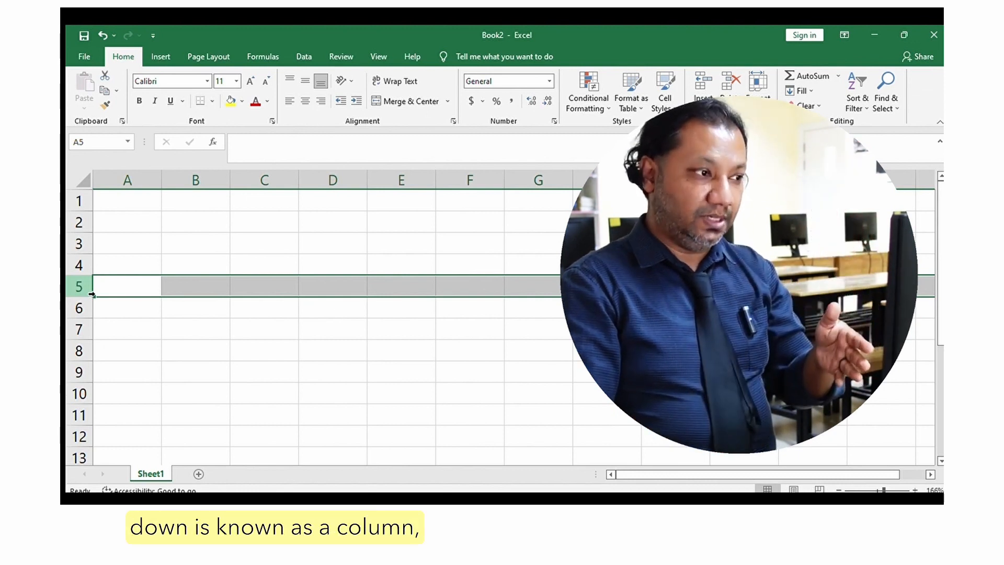
pyautogui.click(196, 183)
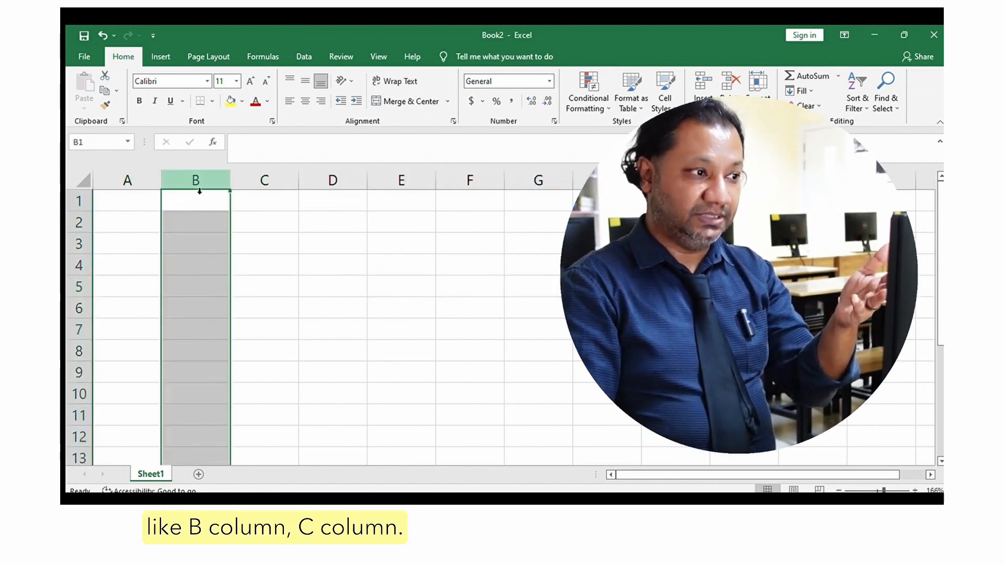
pyautogui.click(263, 181)
pyautogui.moveTo(333, 244); pyautogui.dragTo(401, 350)
pyautogui.click(284, 184)
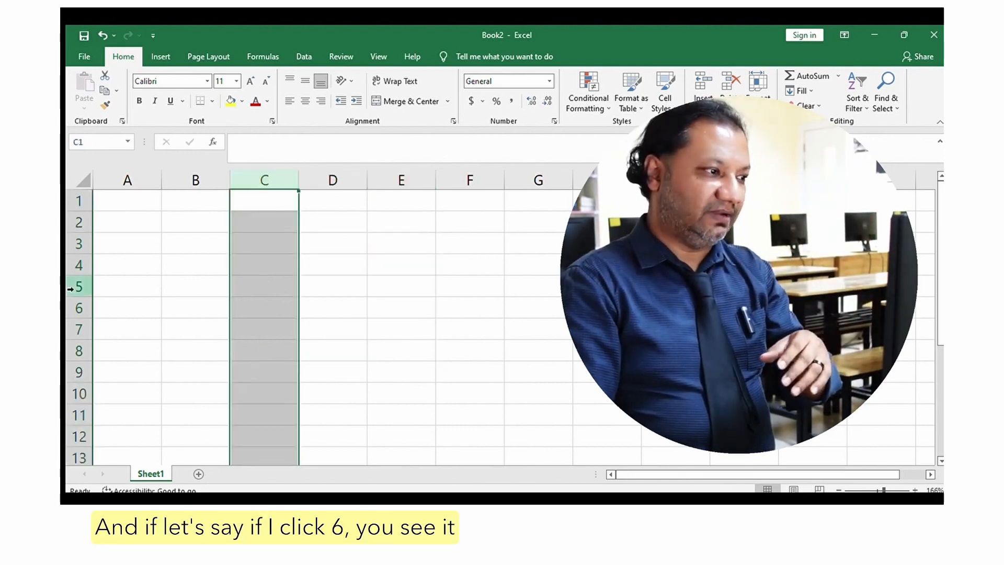
pyautogui.click(83, 309)
pyautogui.click(221, 269)
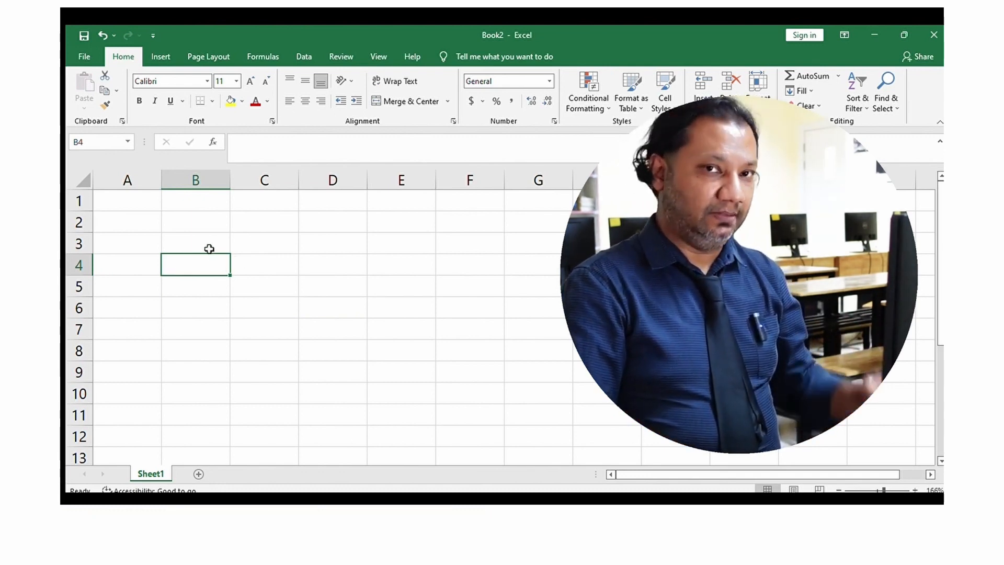
# Enter the item "fried rice" in cell B2 and its price, 5, in cell D2
pyautogui.click(204, 218)
pyautogui.write('f')
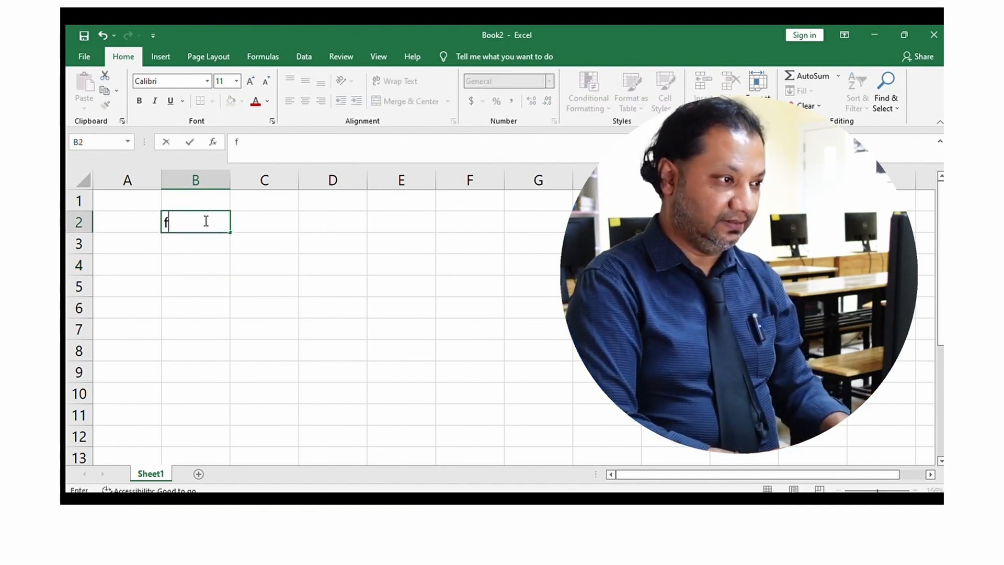
pyautogui.write('ried rice')
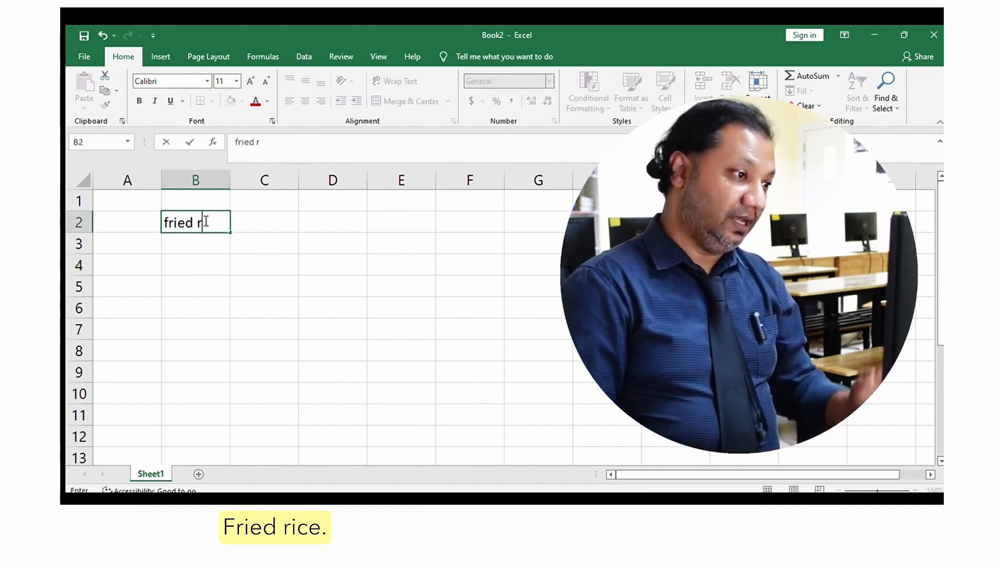
pyautogui.click(320, 221)
pyautogui.write('5')
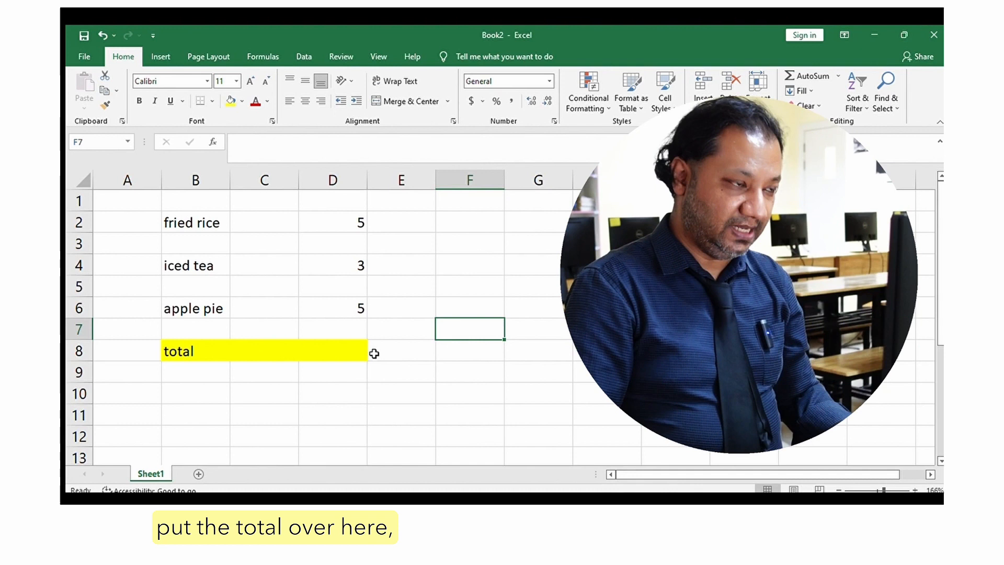
# Add an outside border around cell D8 in the total row
pyautogui.click(356, 351)
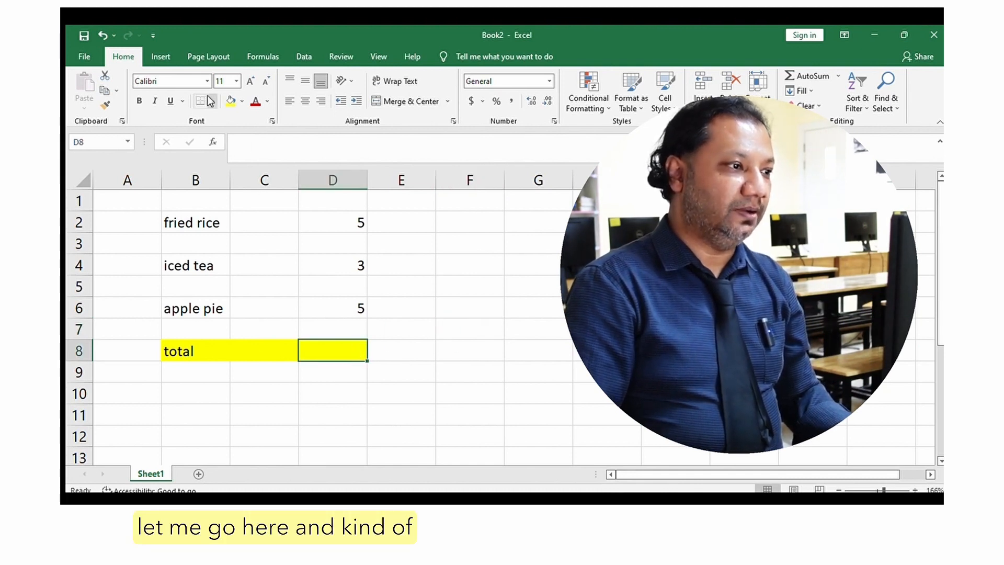
pyautogui.click(218, 242)
pyautogui.click(485, 387)
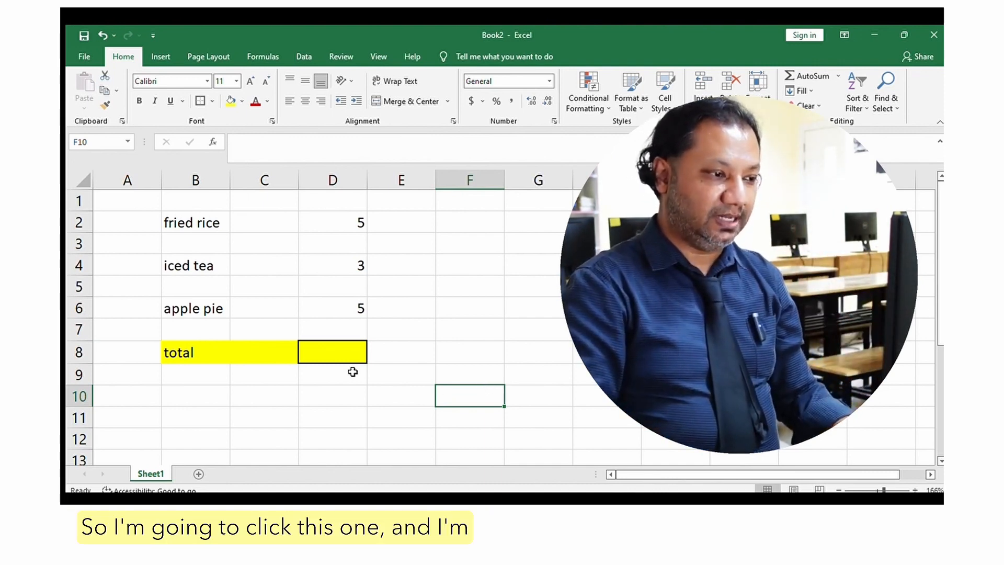
# Add up the three food prices in cell D8 with the formula =D2+D4+D6
pyautogui.click(336, 350)
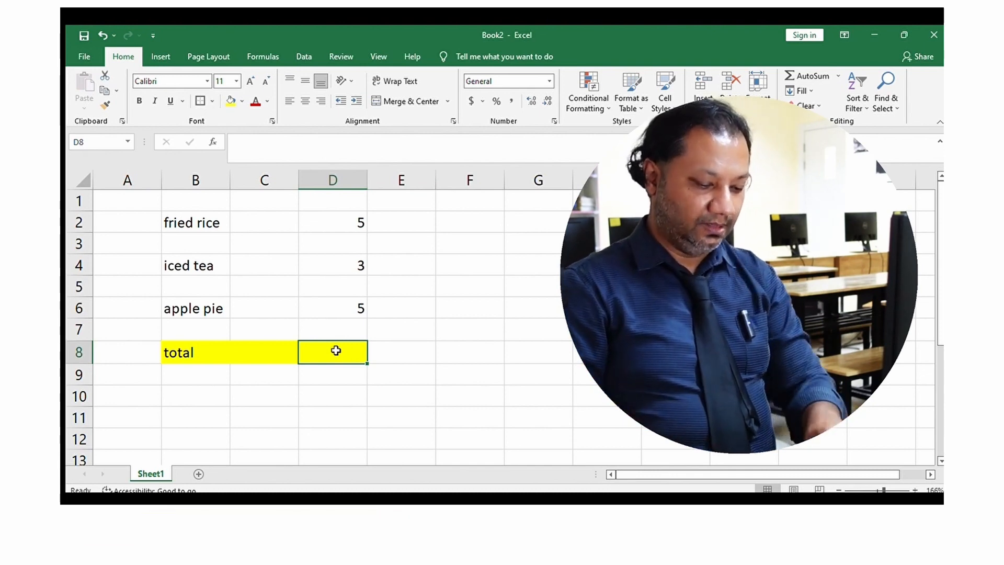
pyautogui.write('=')
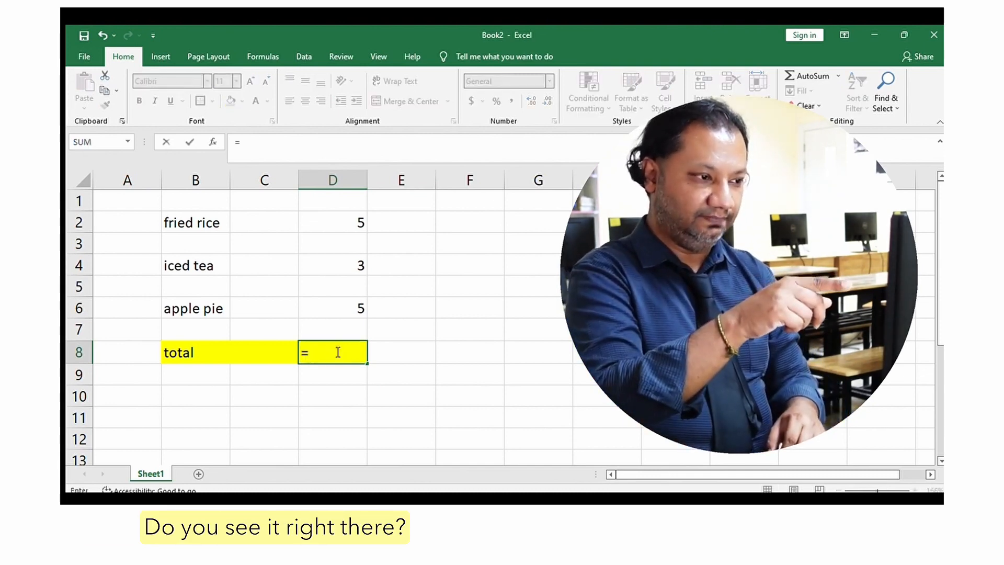
pyautogui.click(331, 222)
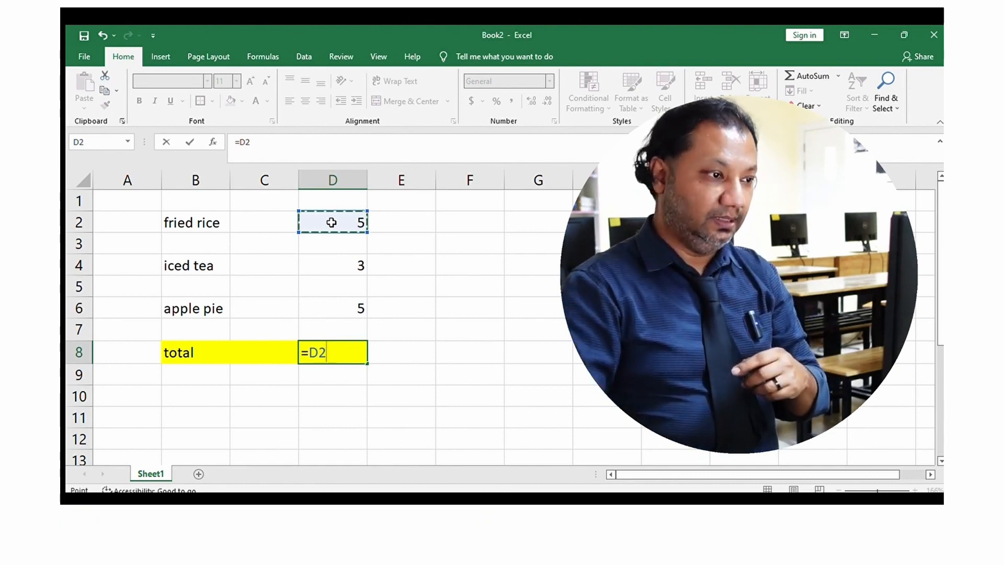
pyautogui.write('+')
pyautogui.click(341, 261)
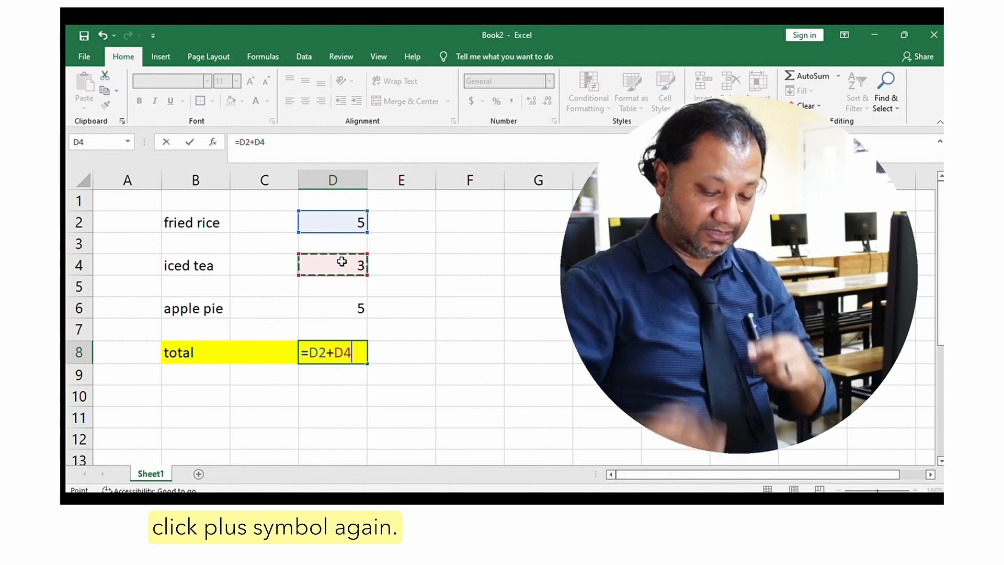
pyautogui.write('+')
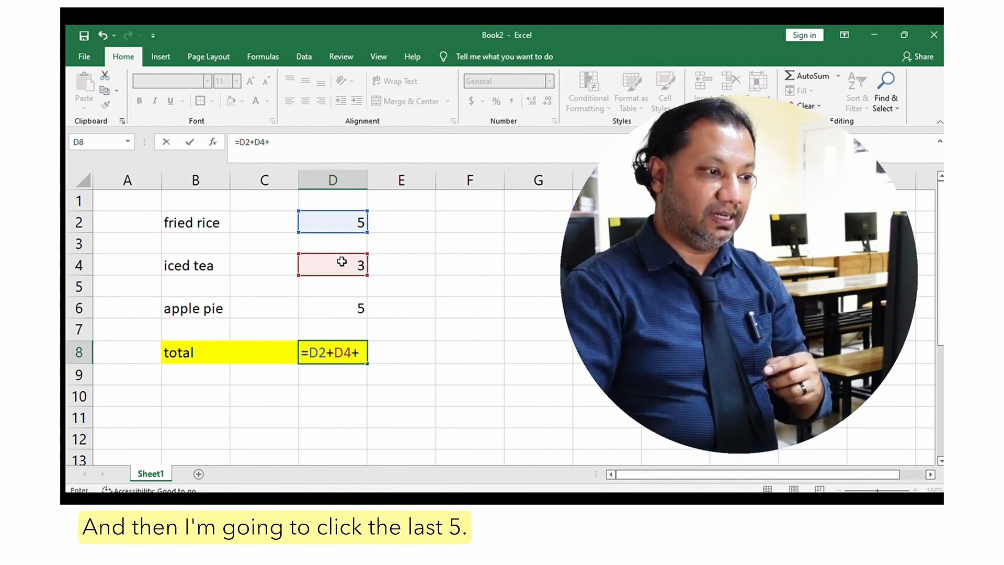
pyautogui.click(331, 307)
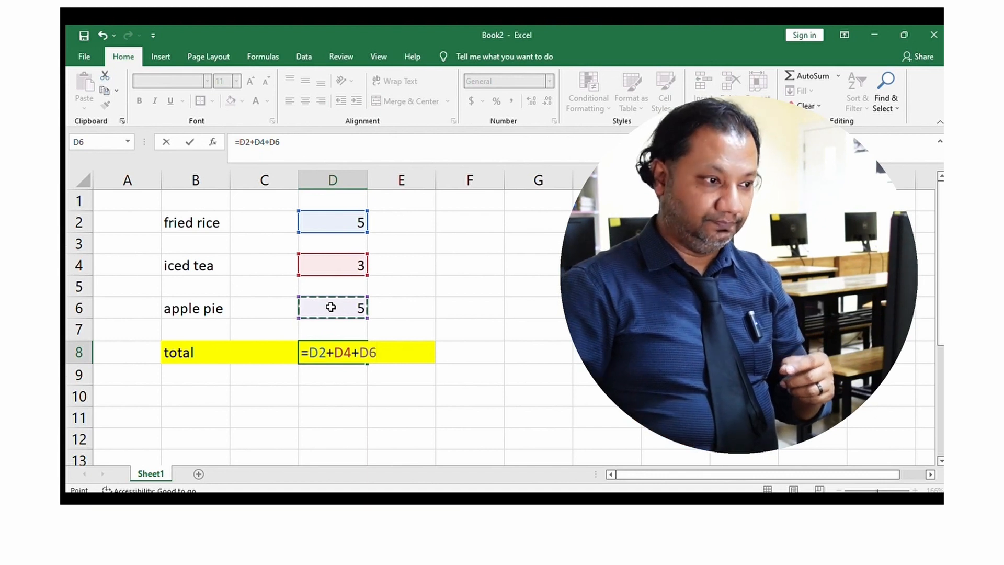
pyautogui.press('Return')
pyautogui.click(327, 352)
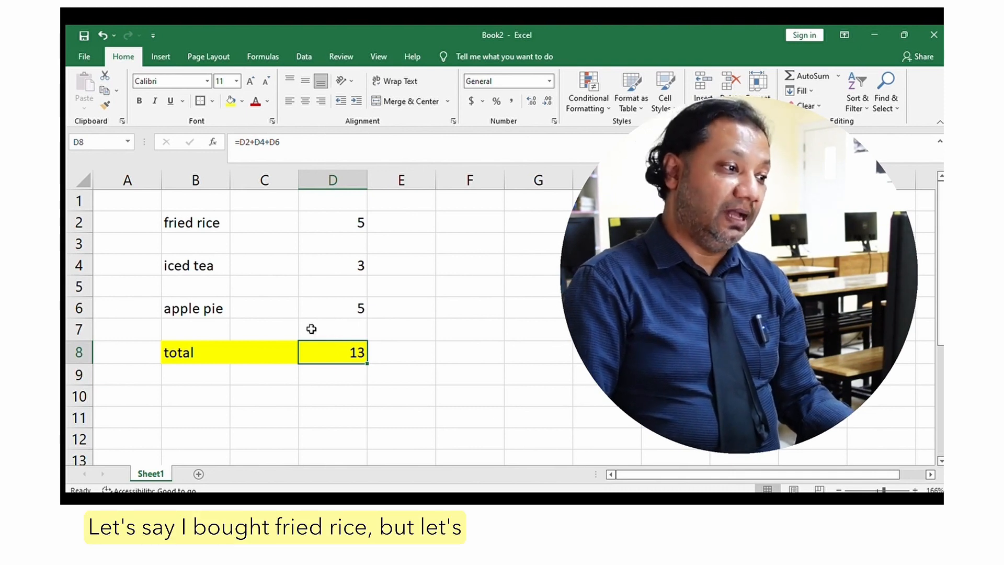
# Set the fried rice price in D2 to 7 and check the total in D8
pyautogui.click(331, 222)
pyautogui.write('7')
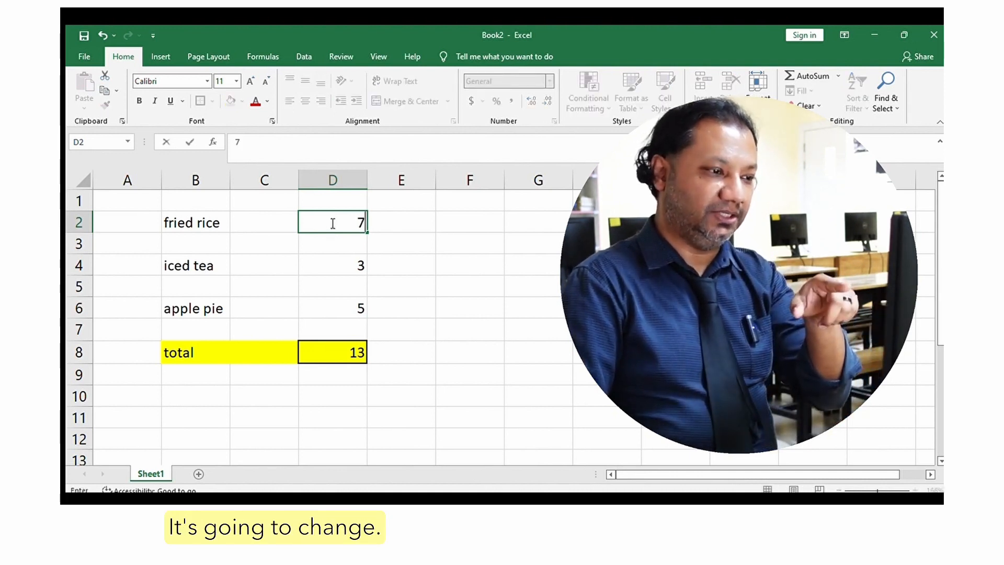
pyautogui.click(328, 349)
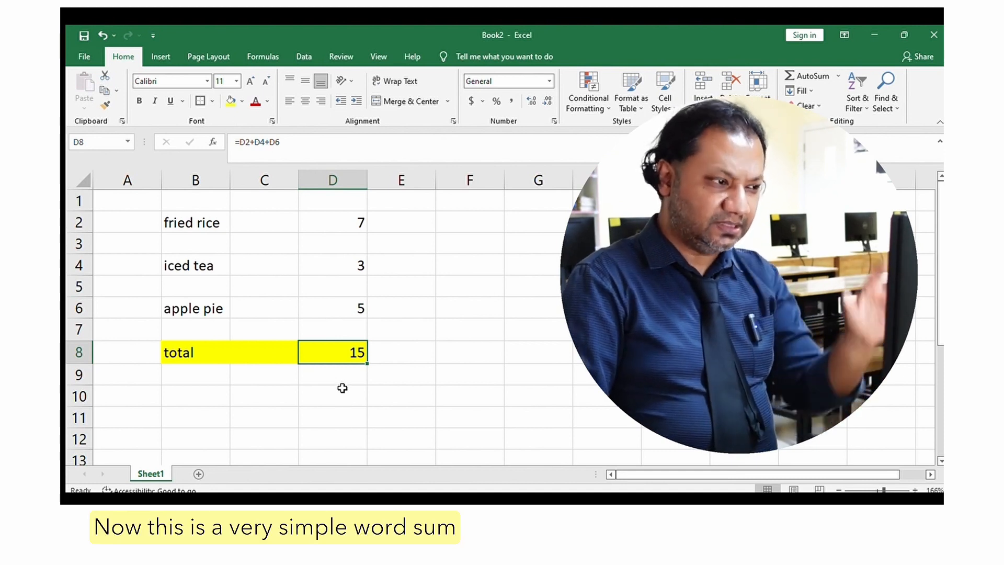
pyautogui.click(422, 397)
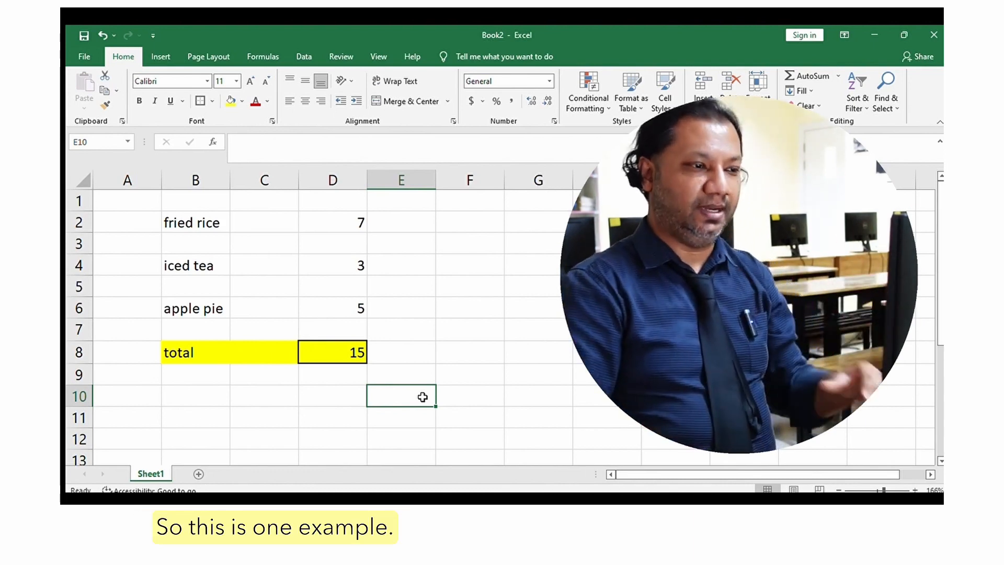
# Enter the label "number of boys in the class" in G2 and the value 12 in J2
pyautogui.click(520, 220)
pyautogui.write('number of boys in the class')
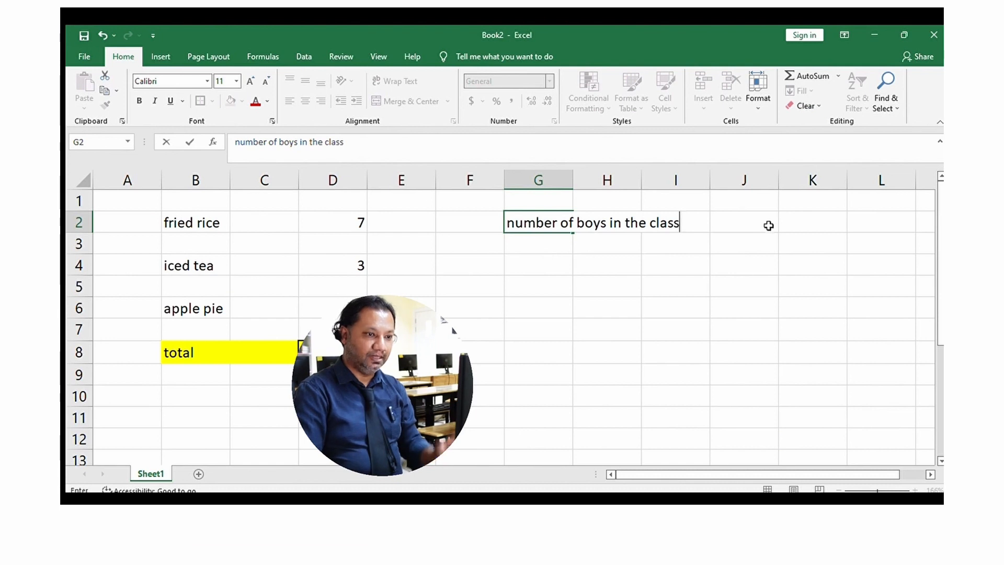
pyautogui.click(764, 222)
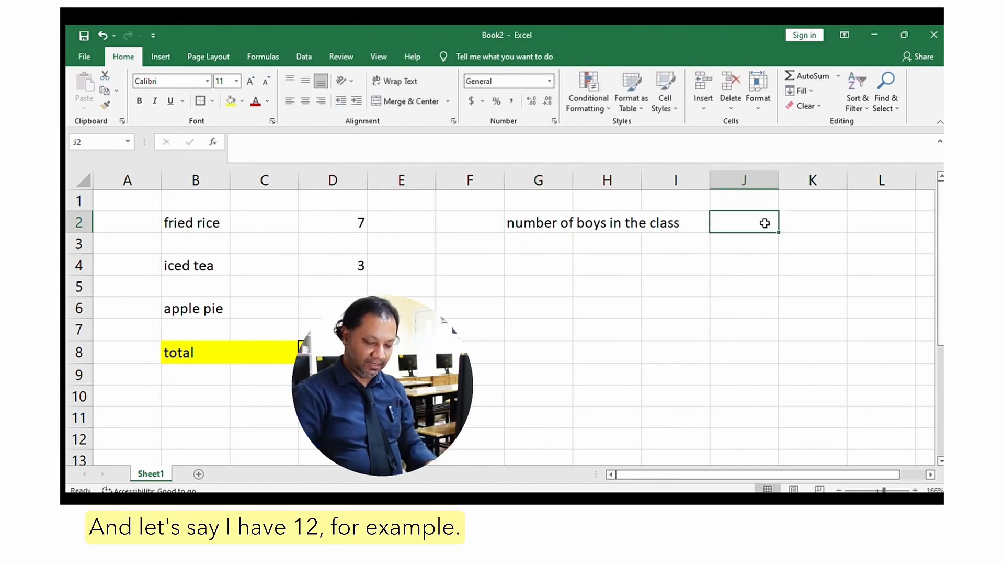
pyautogui.write('12')
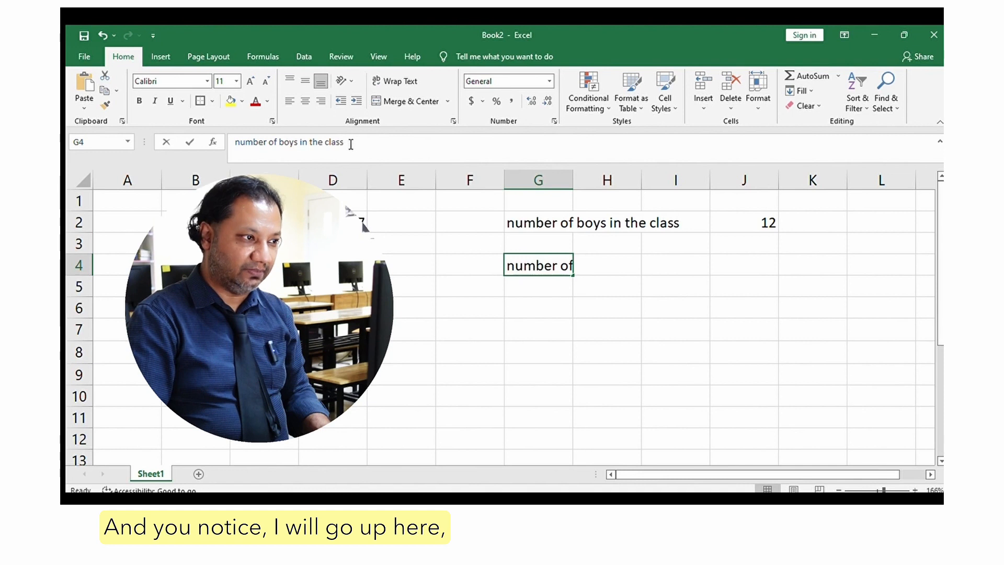
# Change the label in G4 to "number of girls in the class" and enter 10 in J4
pyautogui.click(351, 144)
pyautogui.click(298, 142)
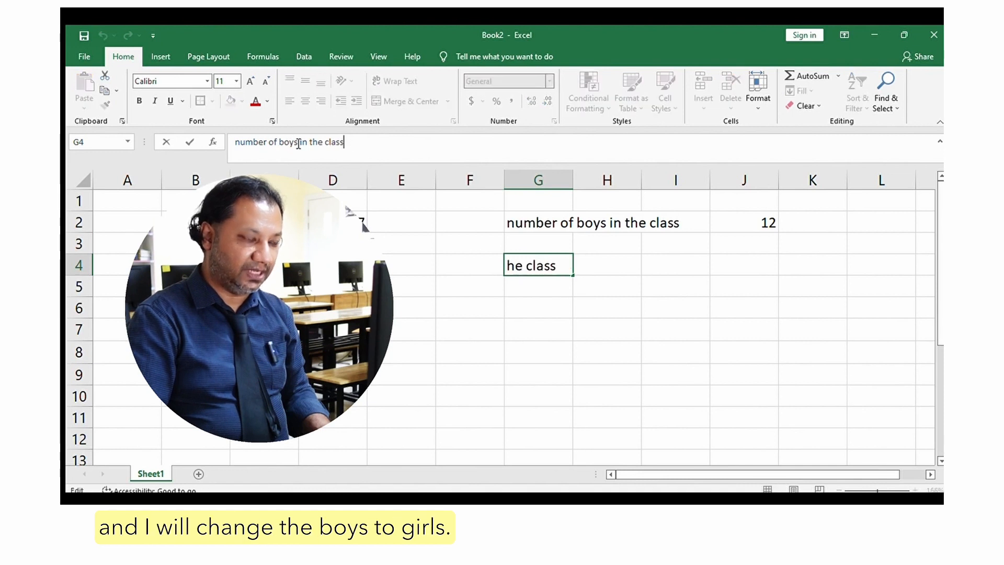
pyautogui.press('BackSpace')
pyautogui.press('BackSpace')
pyautogui.press('BackSpace')
pyautogui.press('BackSpace')
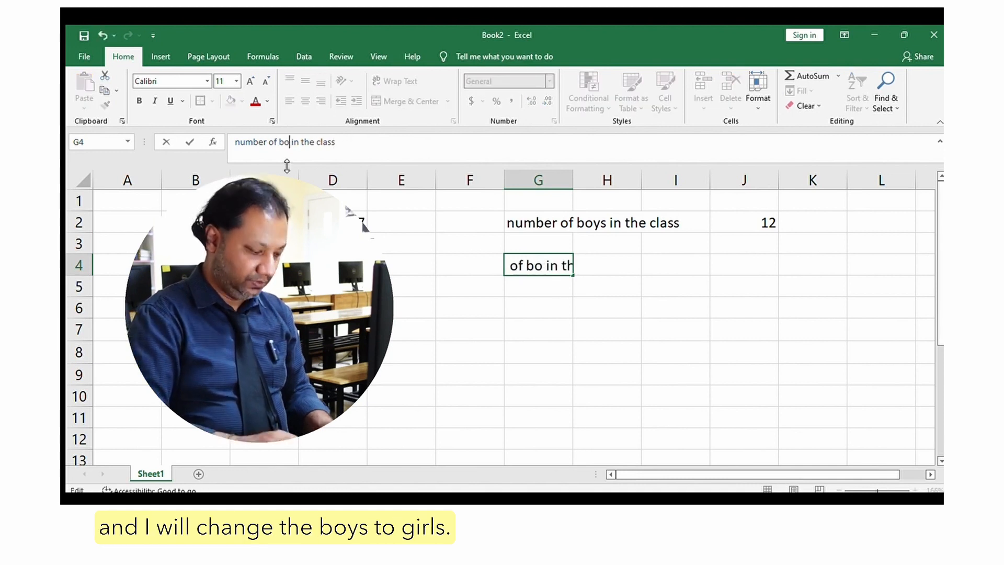
pyautogui.write('girls')
pyautogui.click(478, 355)
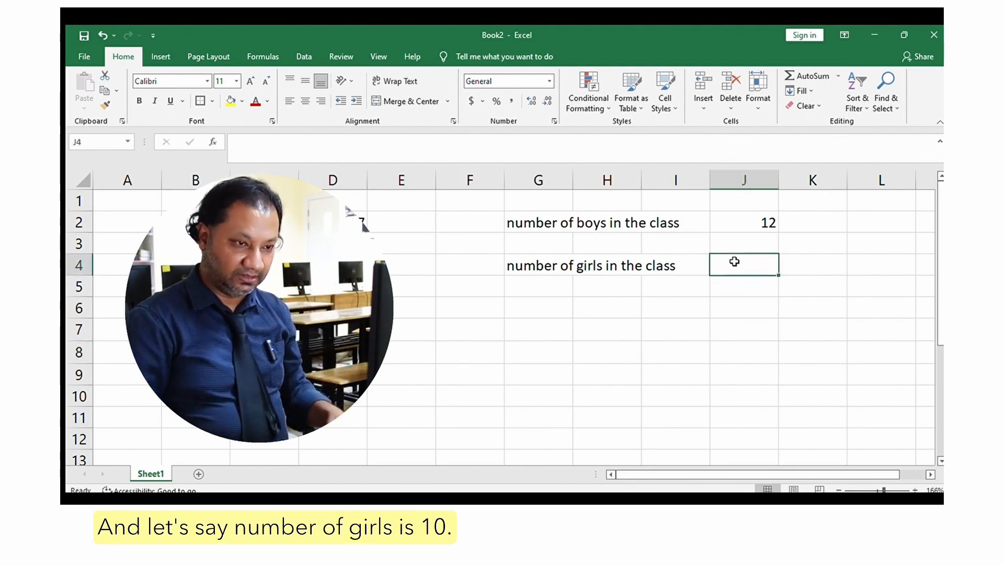
pyautogui.write('10')
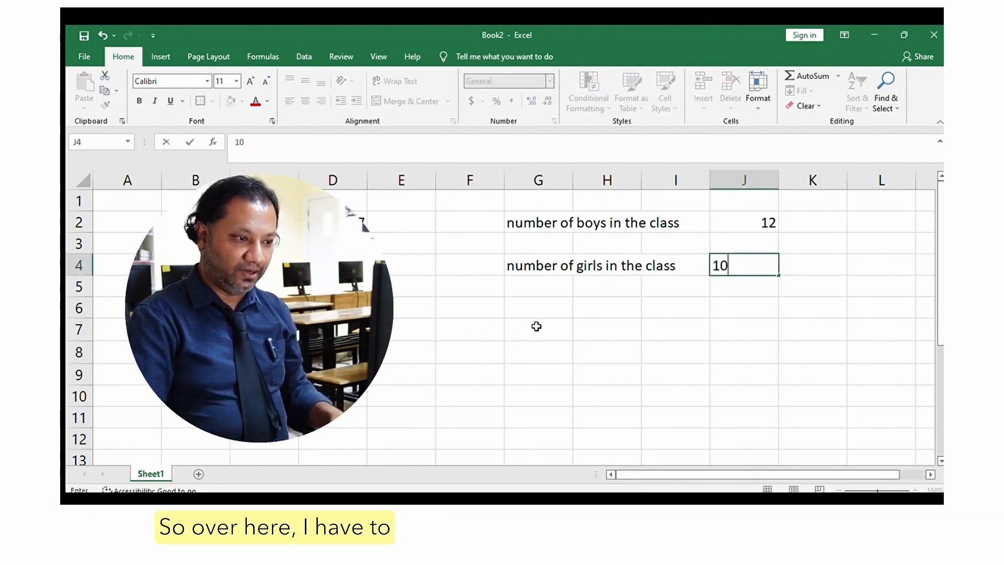
# Enter the label "total number of students in" in G6 and continue it with "the classroom" in G7
pyautogui.click(538, 309)
pyautogui.write('tot')
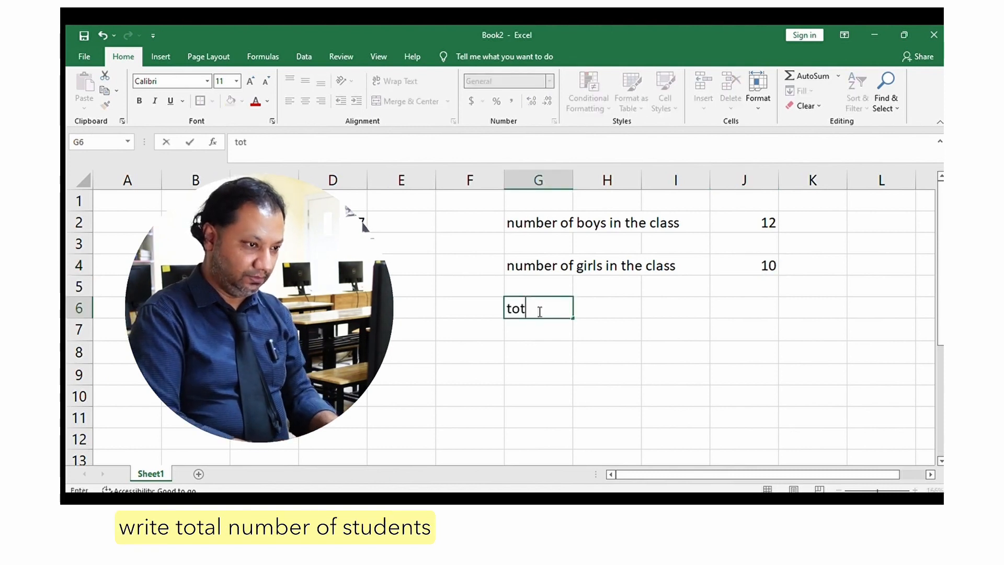
pyautogui.write('l')
pyautogui.press('BackSpace')
pyautogui.write('a')
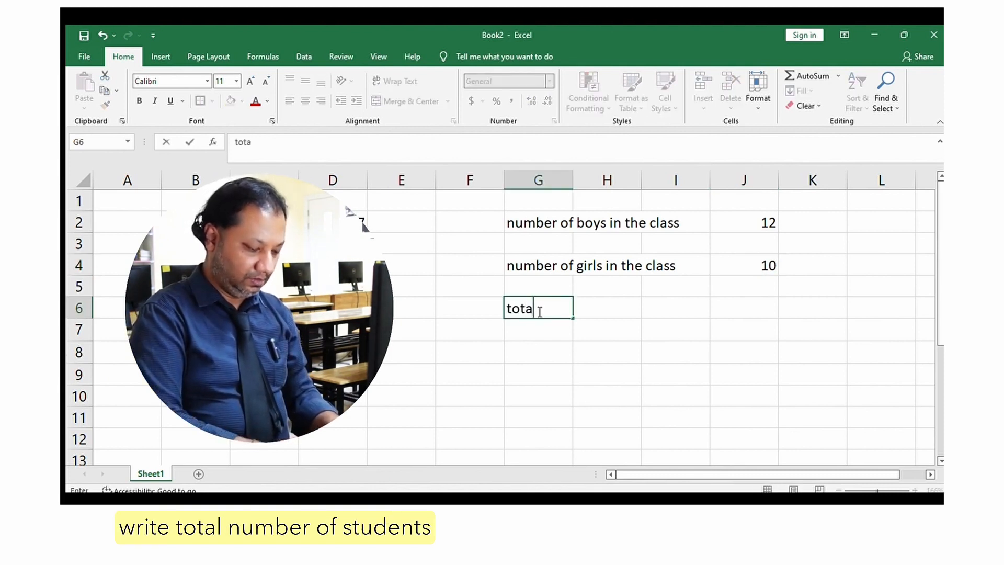
pyautogui.write('l number of students in')
pyautogui.press('Return')
pyautogui.write('the')
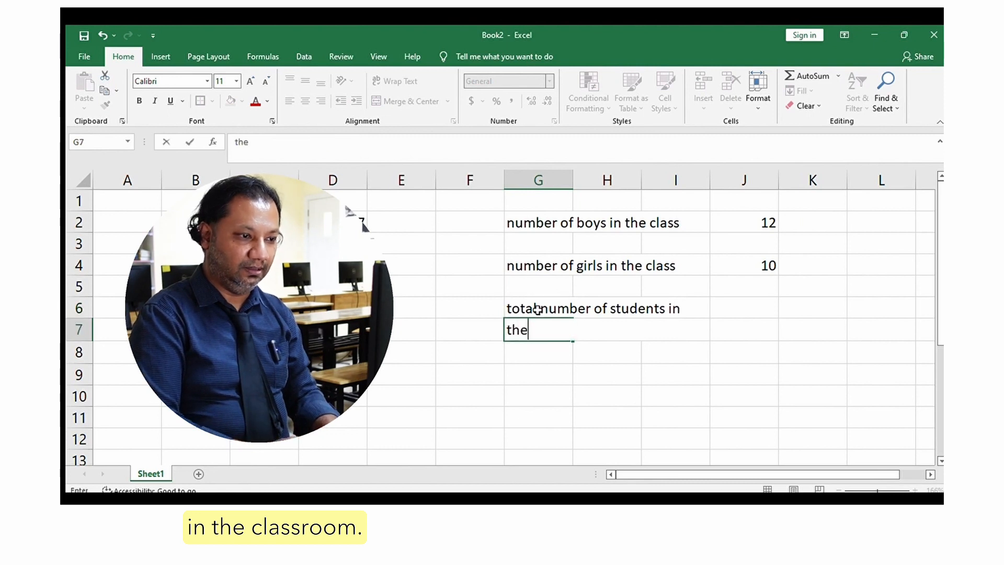
pyautogui.write(' classroom')
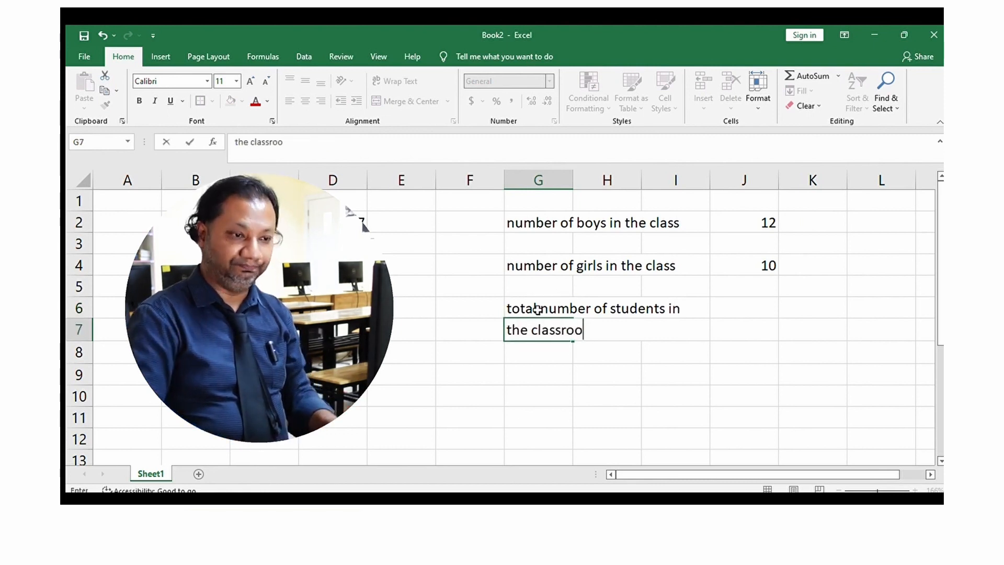
# Fill cell J7 beside the classroom total label with yellow
pyautogui.click(759, 328)
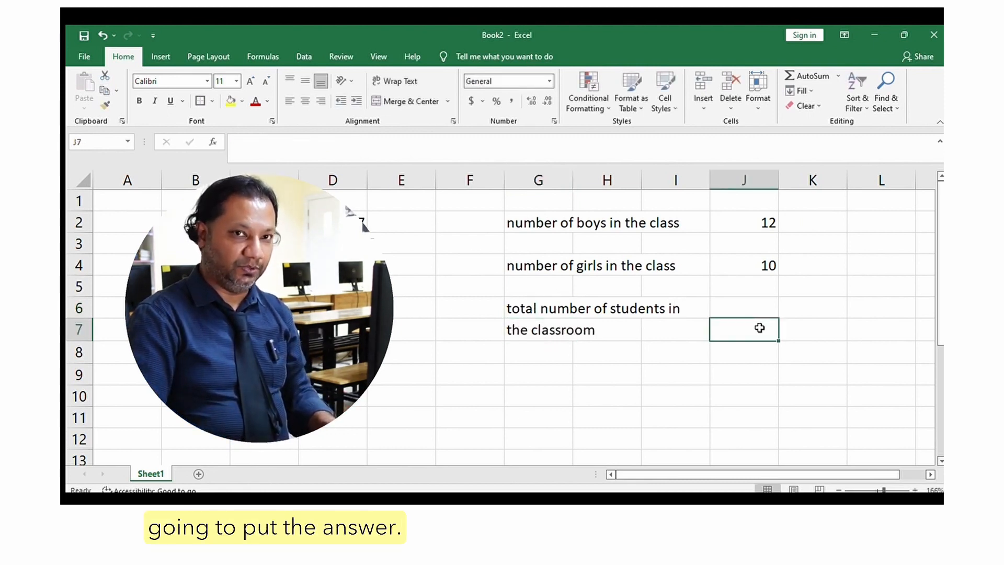
pyautogui.click(228, 101)
pyautogui.click(782, 375)
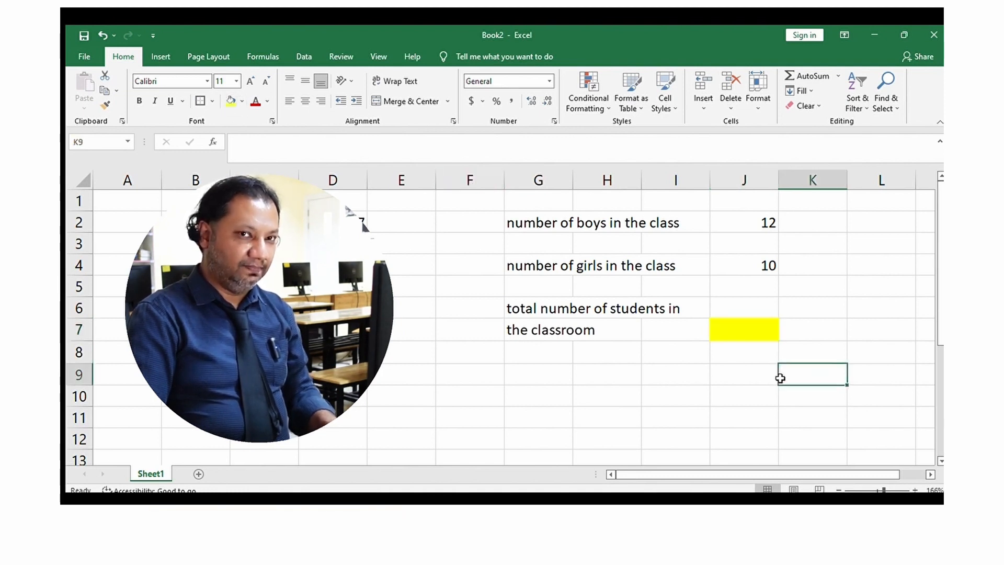
# Total the girls and boys in the yellow cell J7 with the formula =J4+J2
pyautogui.click(749, 329)
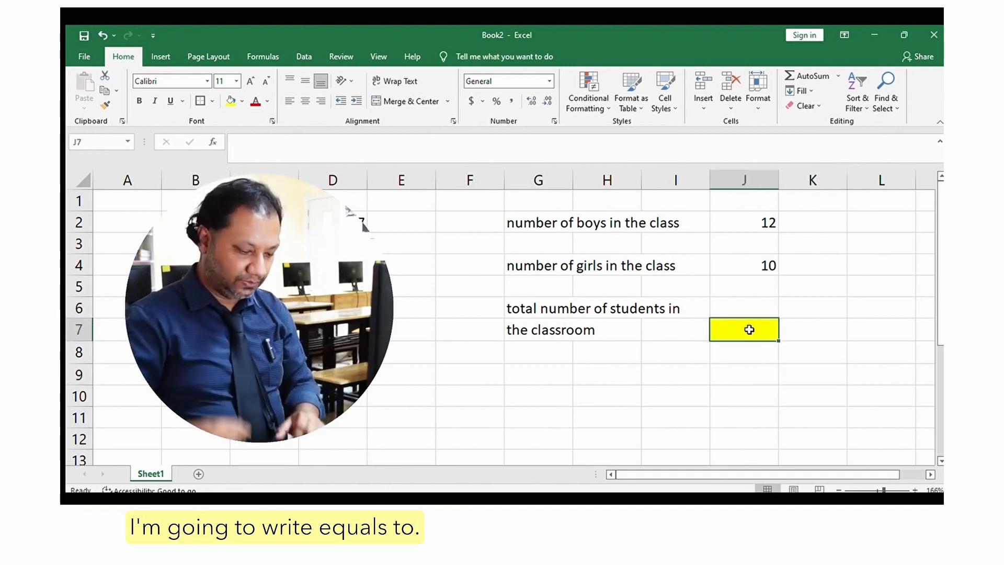
pyautogui.write('=')
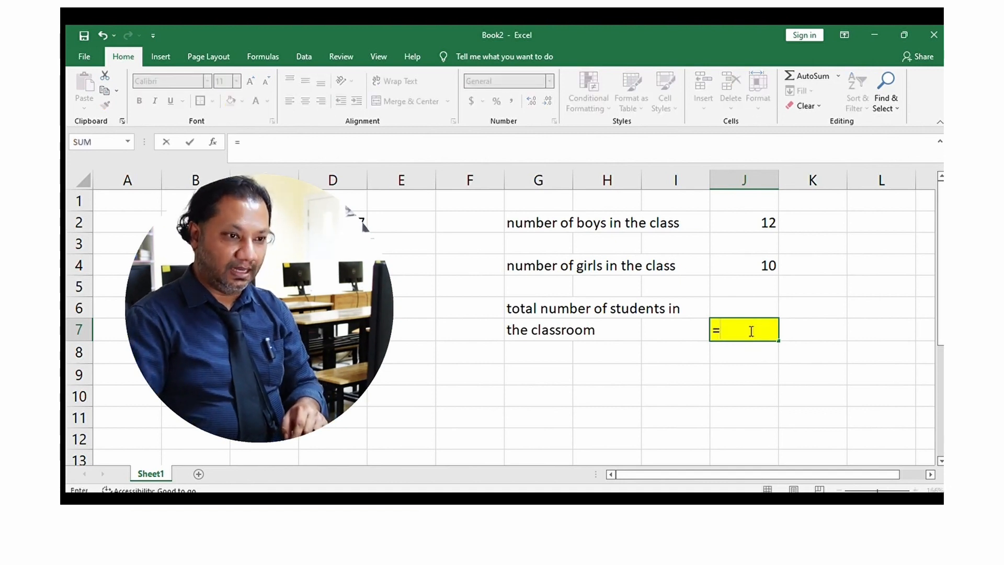
pyautogui.click(761, 265)
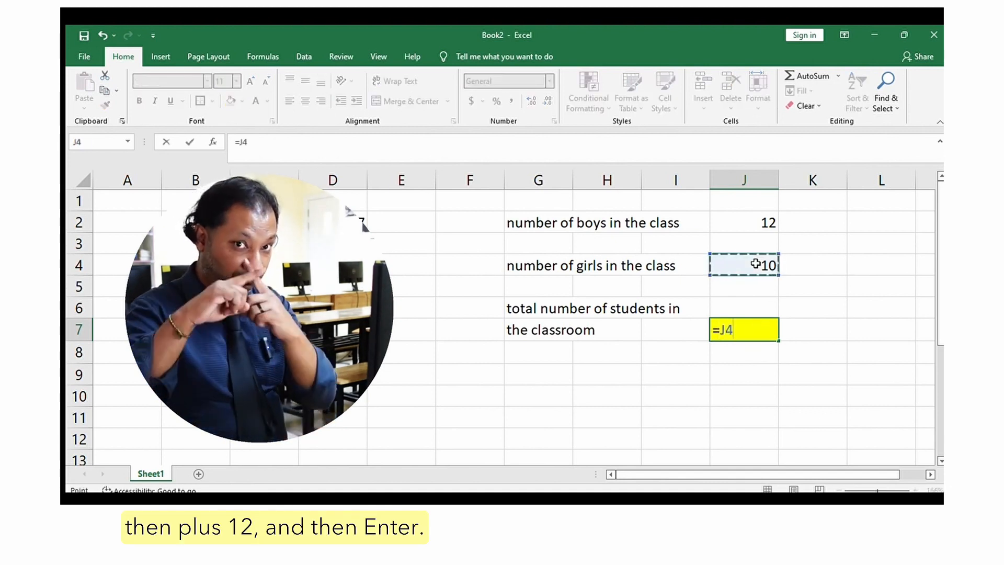
pyautogui.write('+')
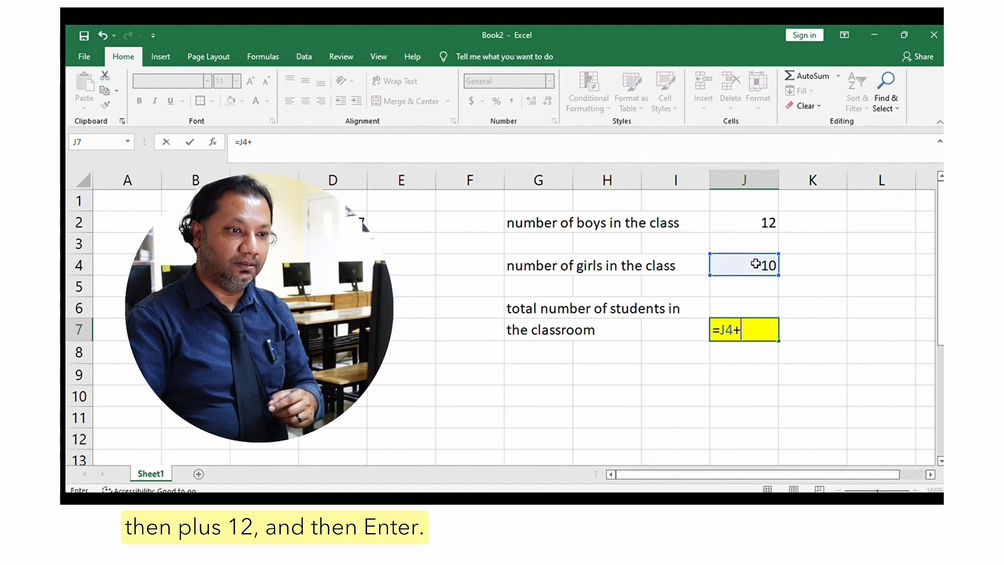
pyautogui.click(762, 217)
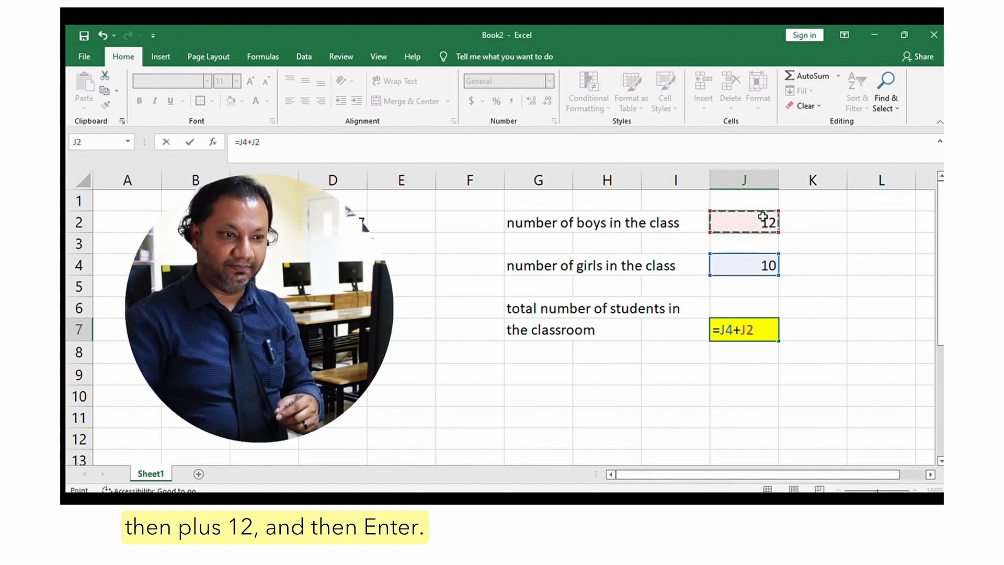
pyautogui.press('Return')
pyautogui.click(749, 330)
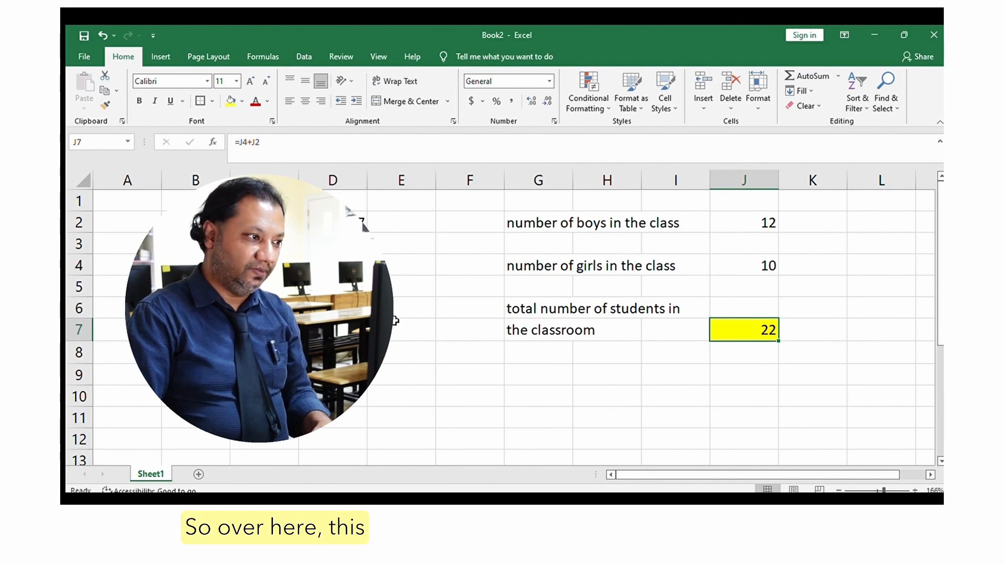
# Review the two addition examples by selecting the food price block A1:E11 and the student count block beside it
pyautogui.moveTo(134, 202); pyautogui.dragTo(397, 410)
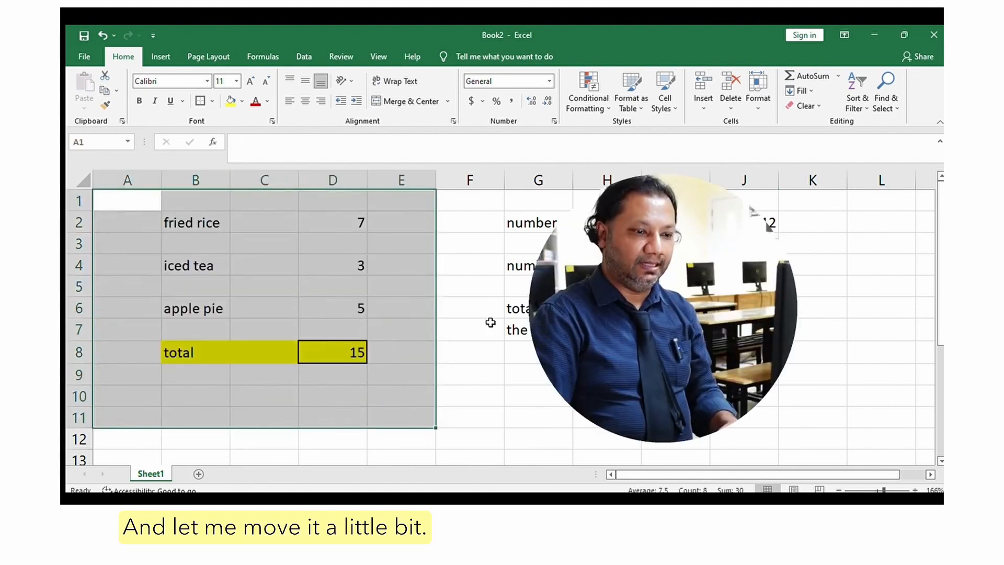
pyautogui.moveTo(754, 472); pyautogui.dragTo(778, 472)
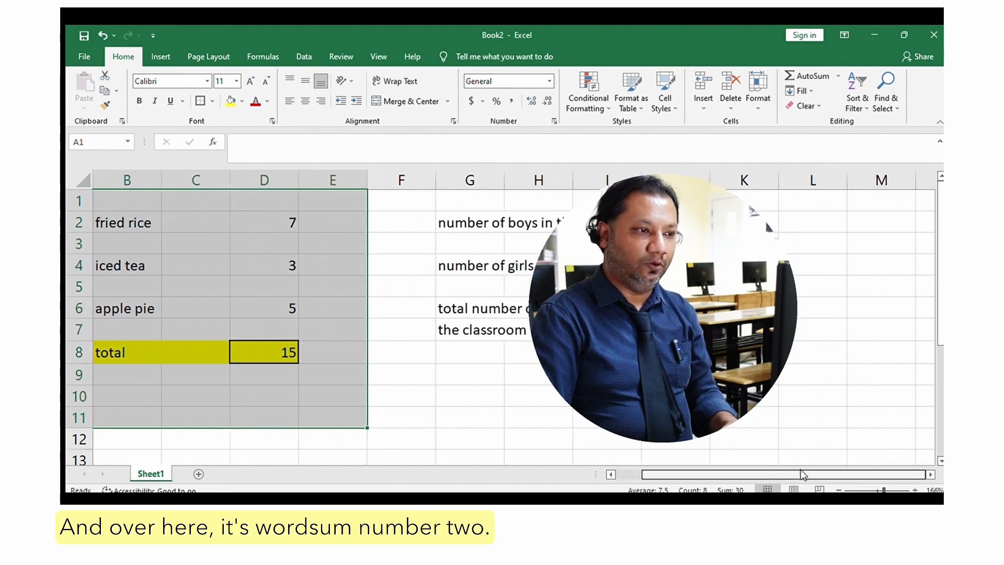
pyautogui.moveTo(463, 194); pyautogui.dragTo(713, 397)
pyautogui.click(663, 390)
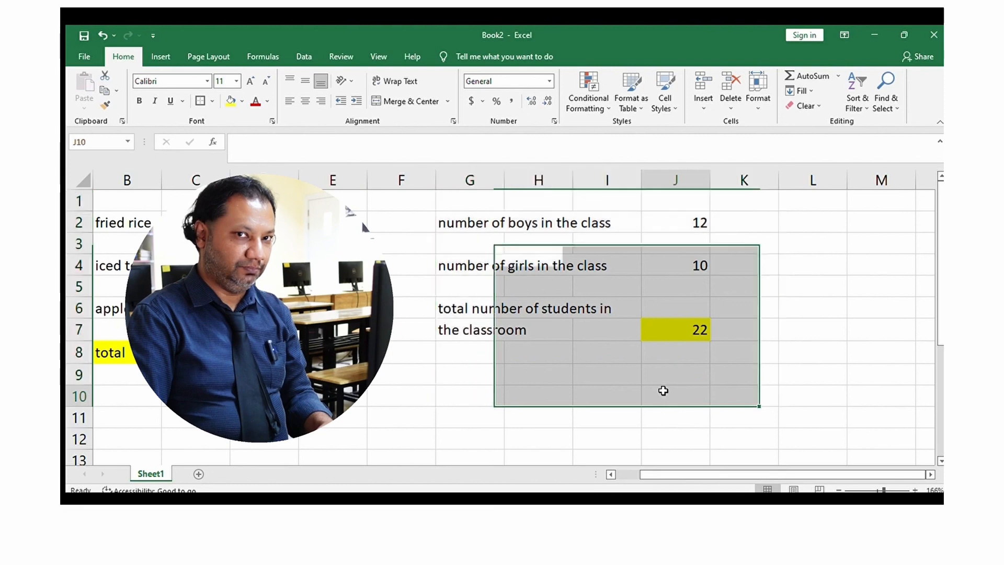